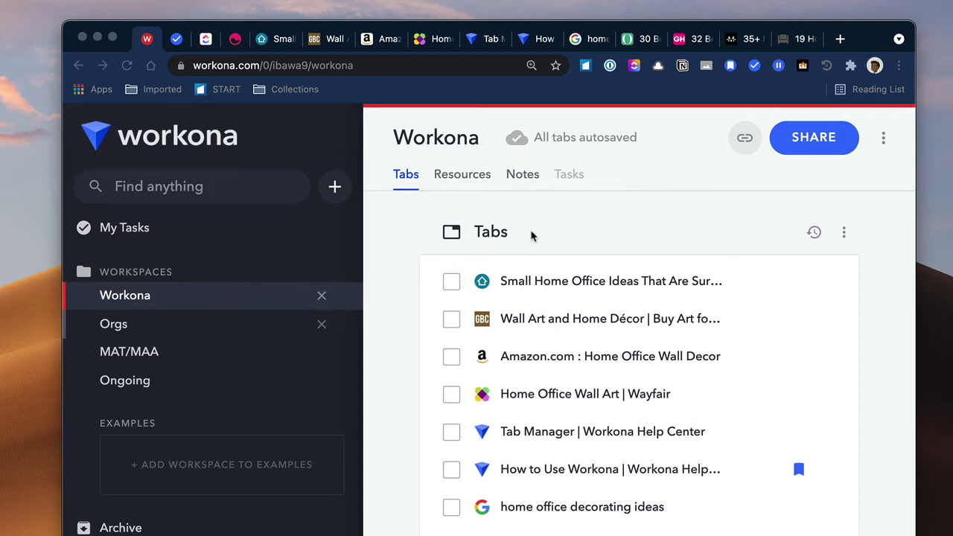
Step: Examine the saved resources of the Workona workspace, then return to its list of open tabs
click(469, 181)
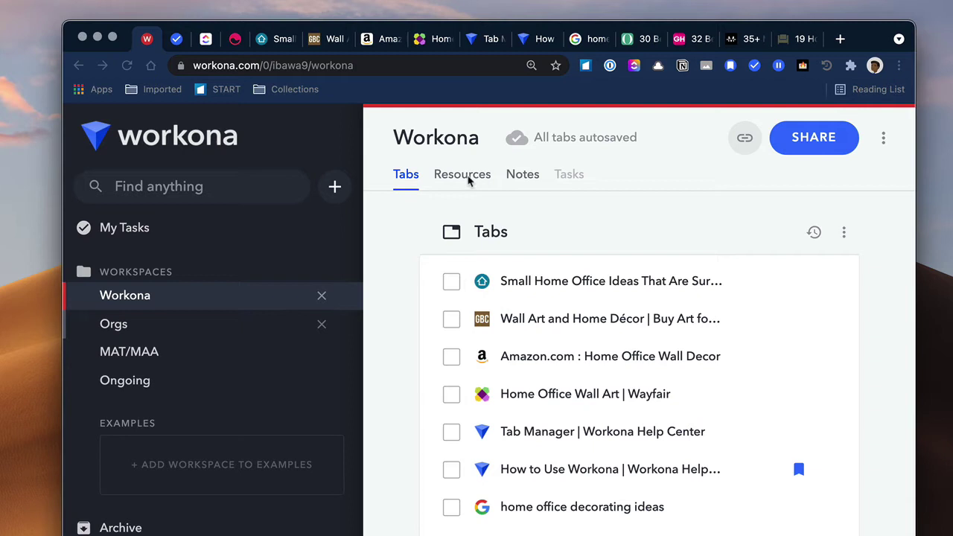
click(471, 177)
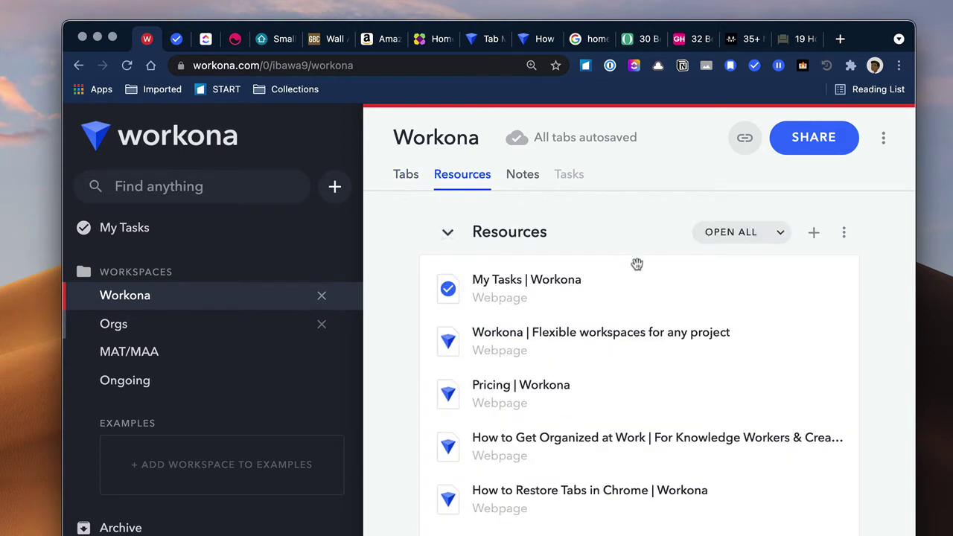
scroll(645, 292, down, 3)
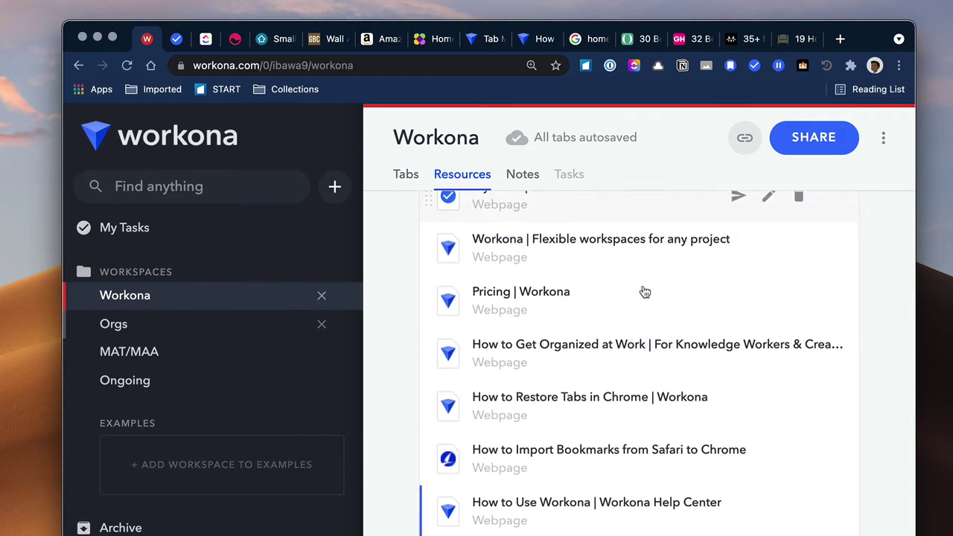
scroll(645, 292, up, 3)
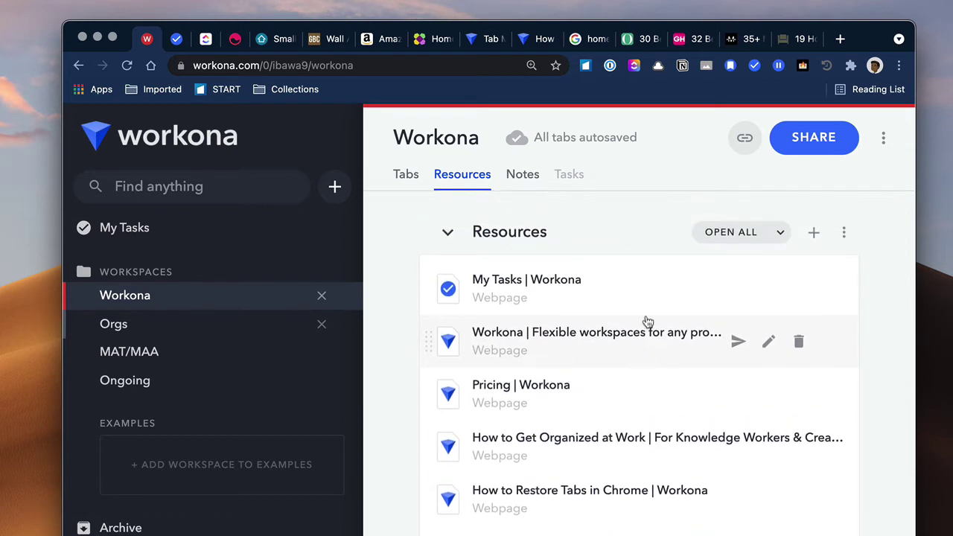
scroll(648, 321, up, 2)
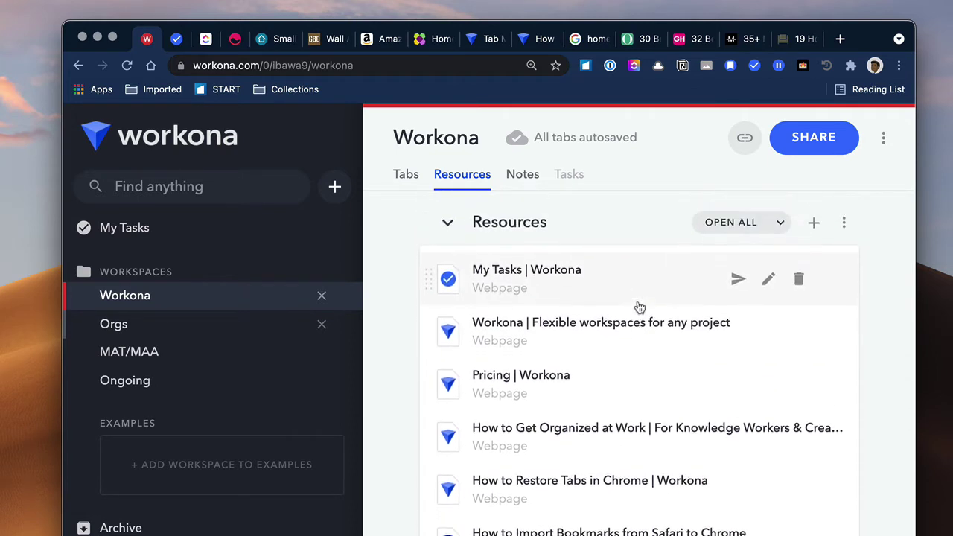
scroll(638, 308, down, 3)
scroll(638, 308, up, 3)
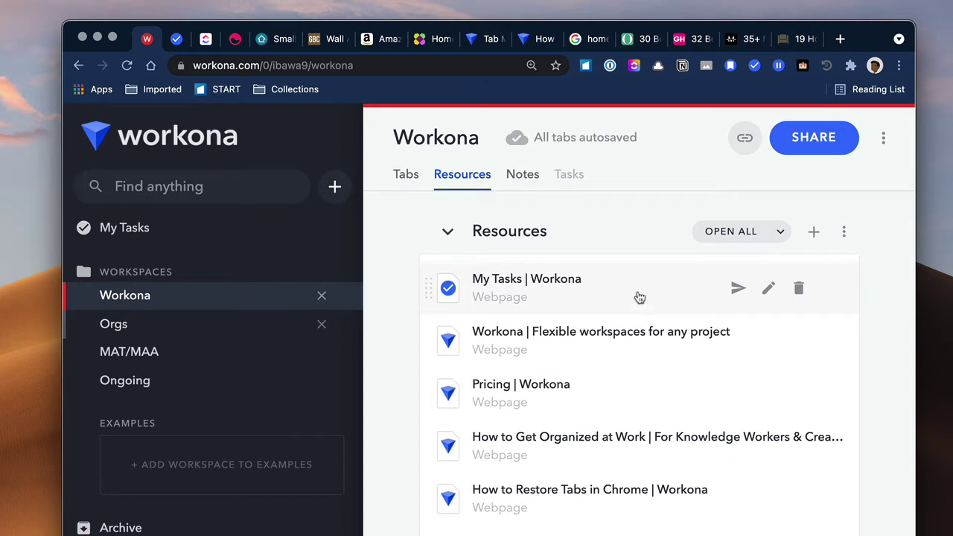
scroll(639, 306, down, 2)
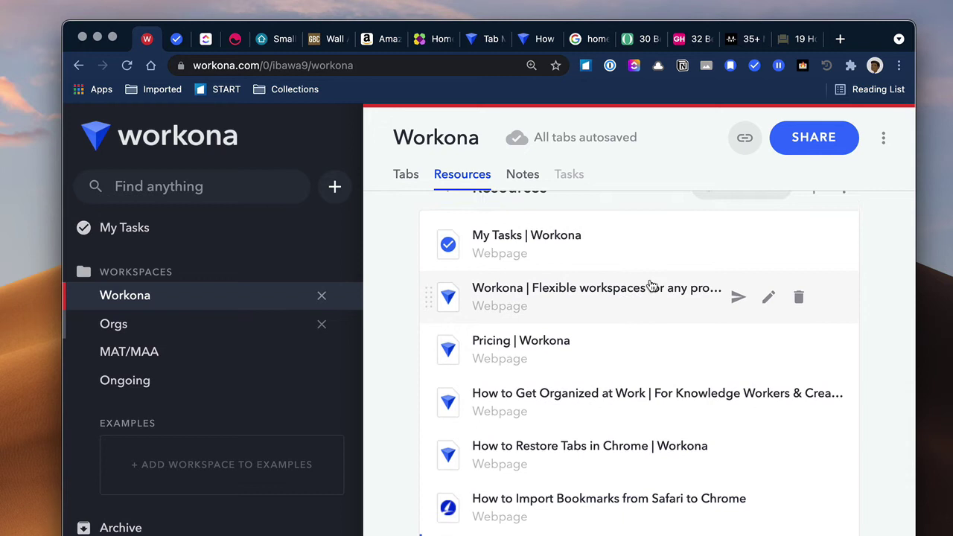
scroll(648, 283, down, 1)
scroll(600, 257, up, 3)
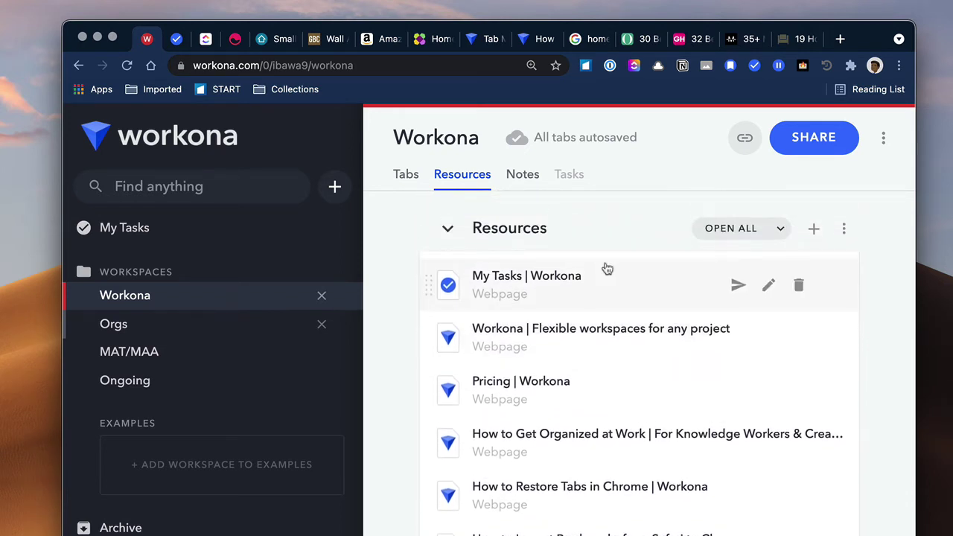
scroll(606, 257, up, 1)
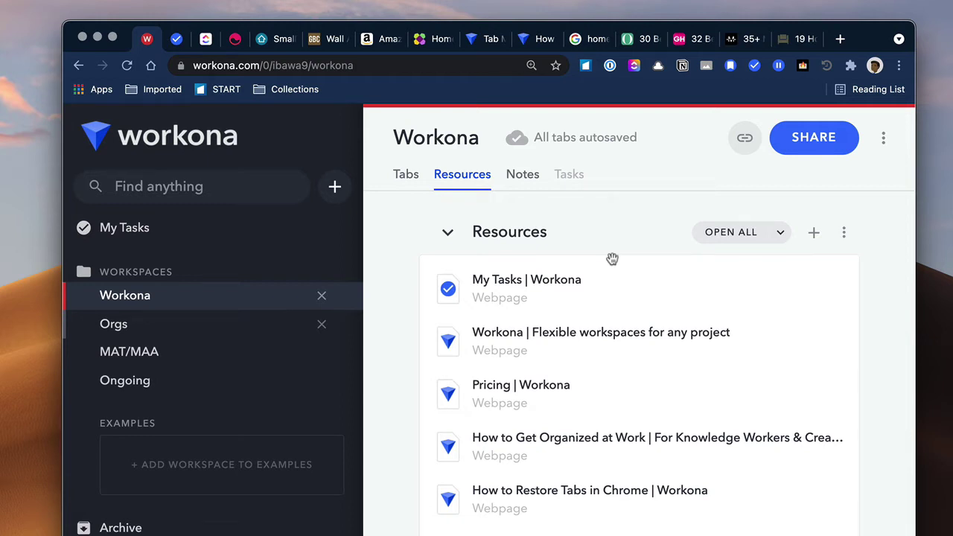
click(406, 175)
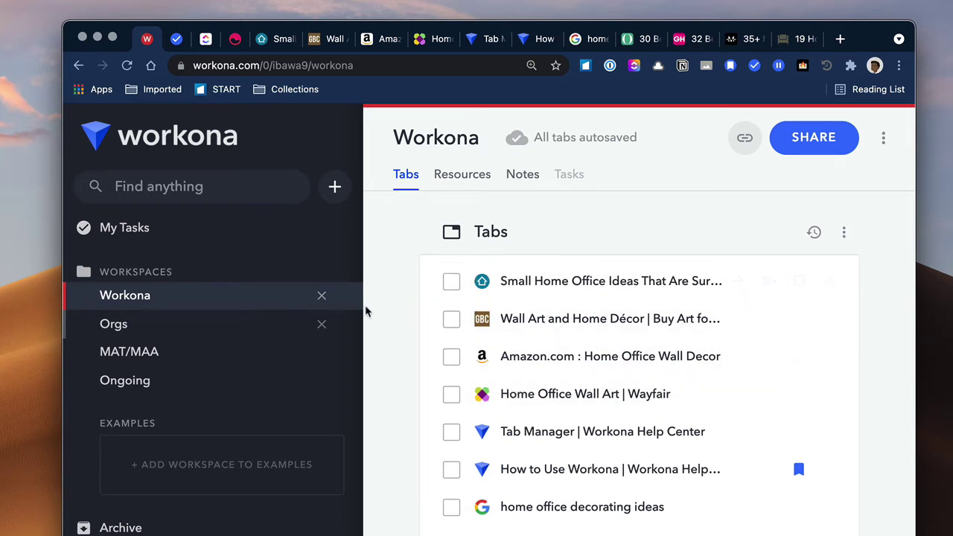
Step: Create a new workspace named Office Decoration Ideas
click(336, 190)
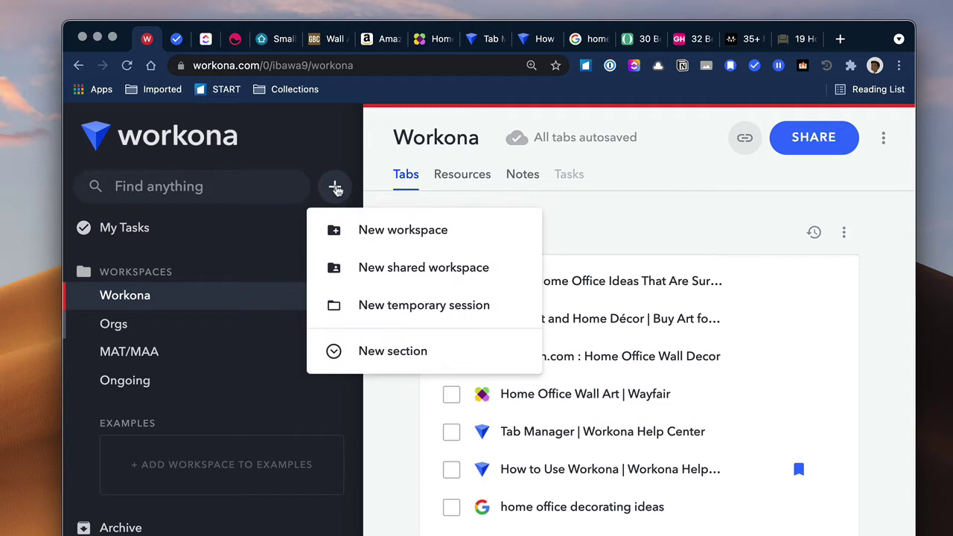
click(386, 229)
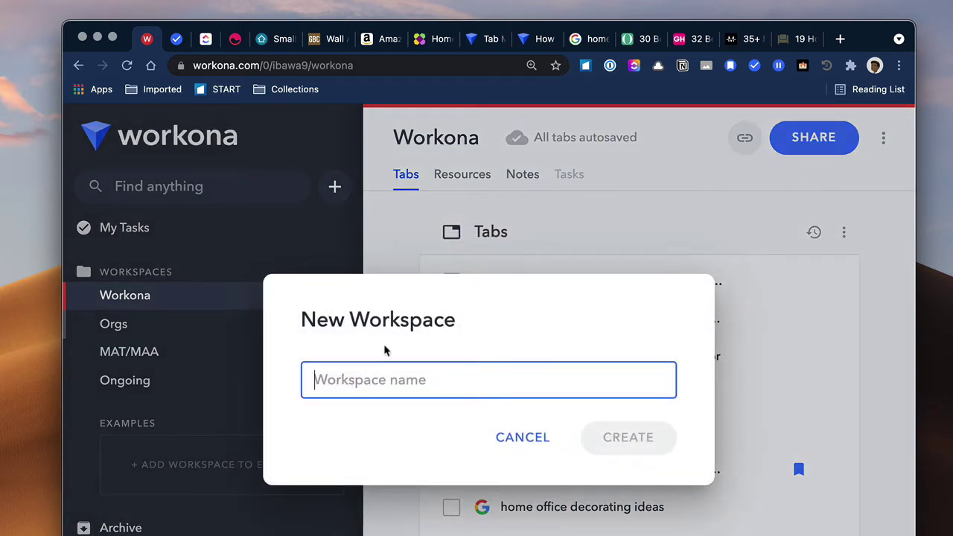
text(H)
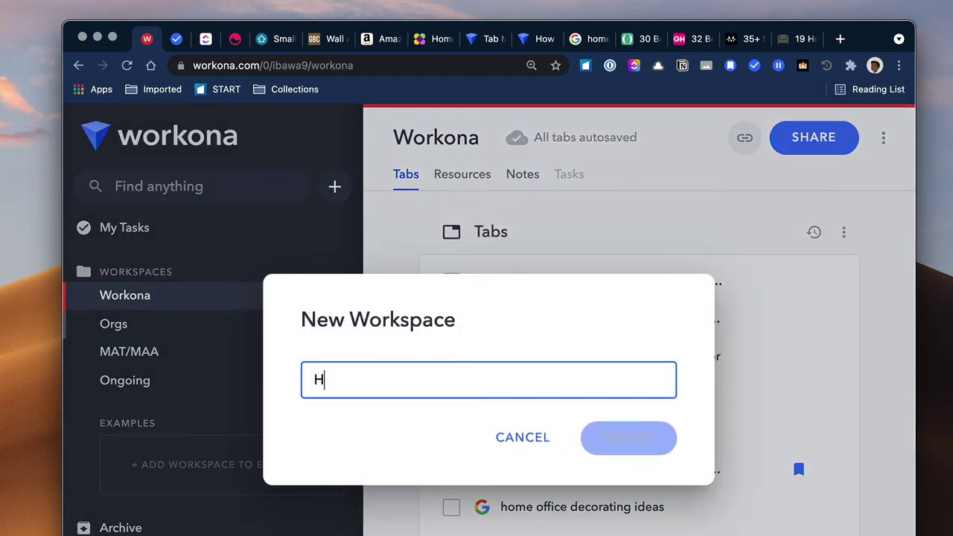
key(BackSpace)
text(Offic)
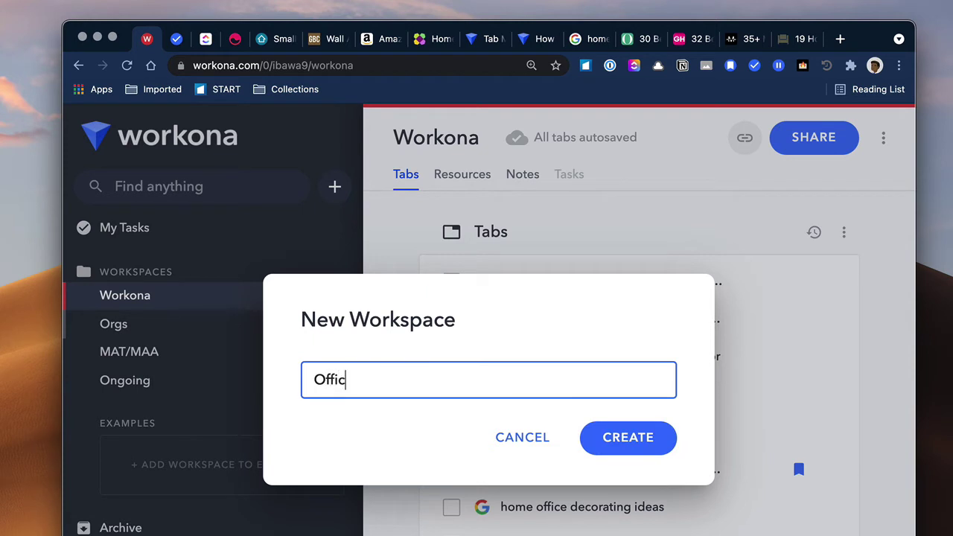
text(e Decoration Ideas)
click(629, 439)
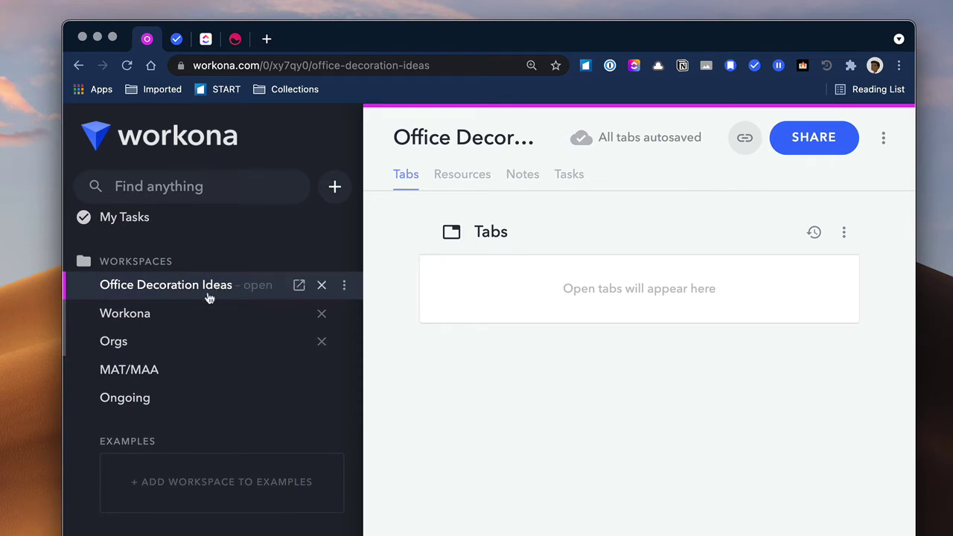
Step: Move all tabs of the Workona workspace except the two Workona Help Center pages to the Office Decoration Ideas workspace
click(188, 316)
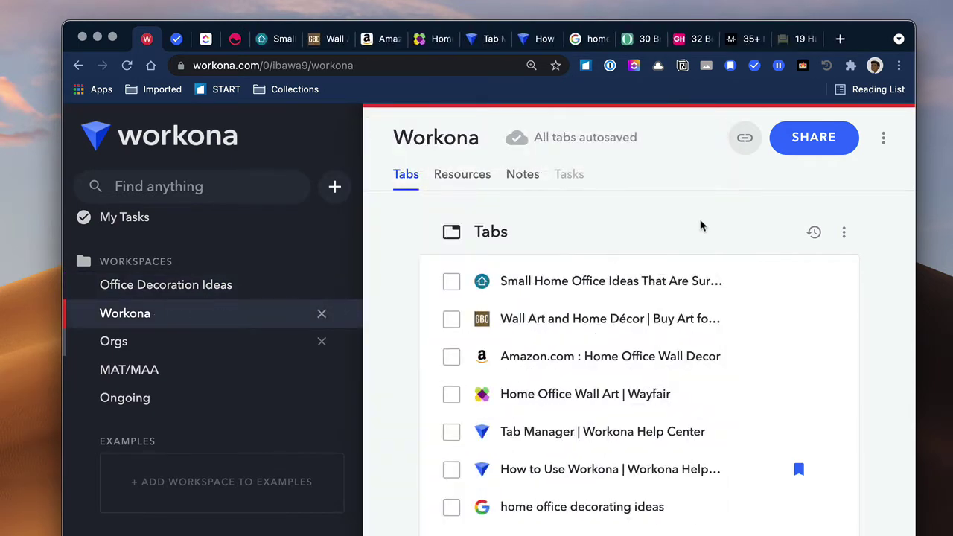
click(452, 281)
click(452, 232)
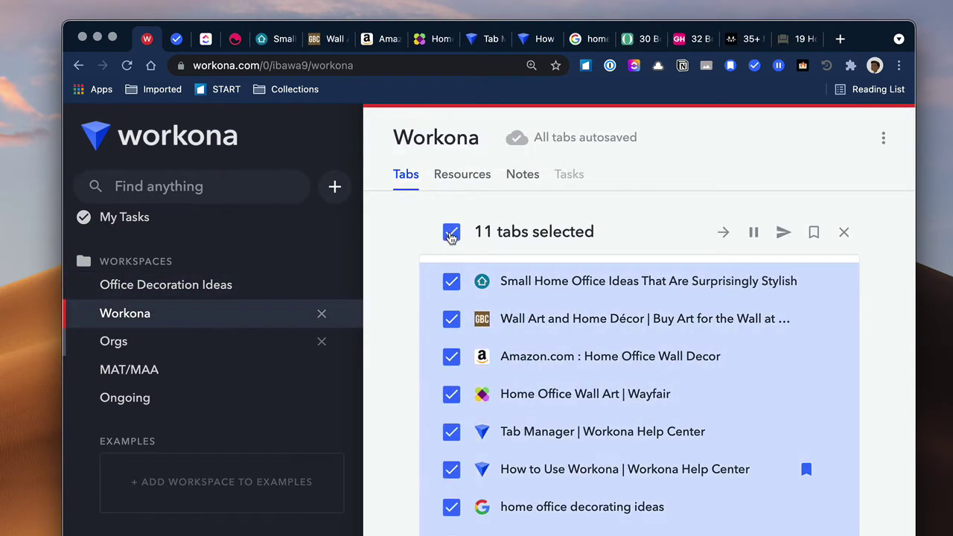
click(452, 432)
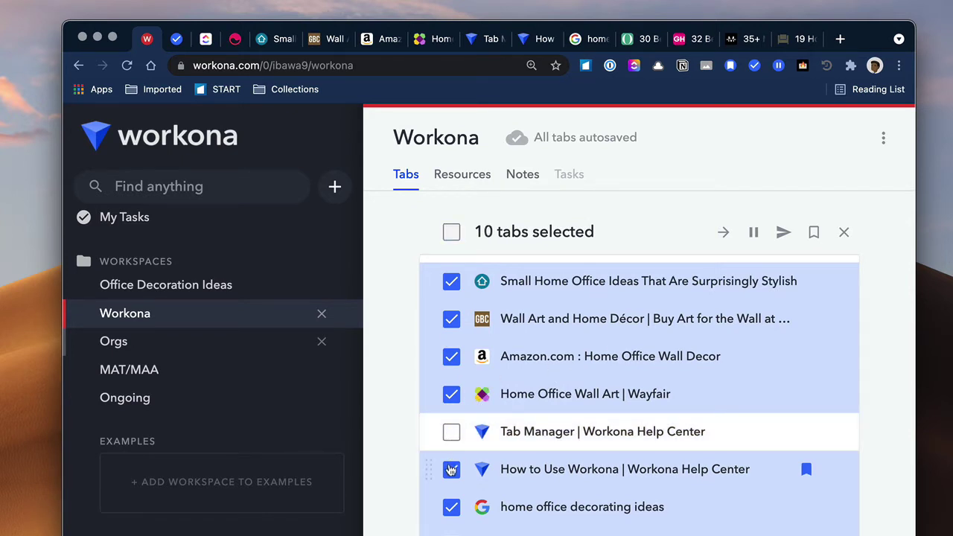
click(451, 469)
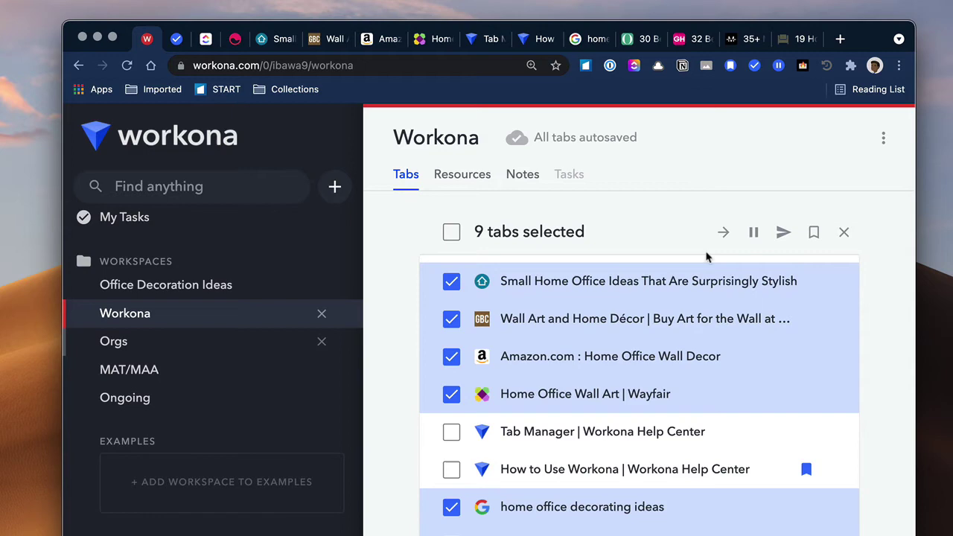
click(724, 232)
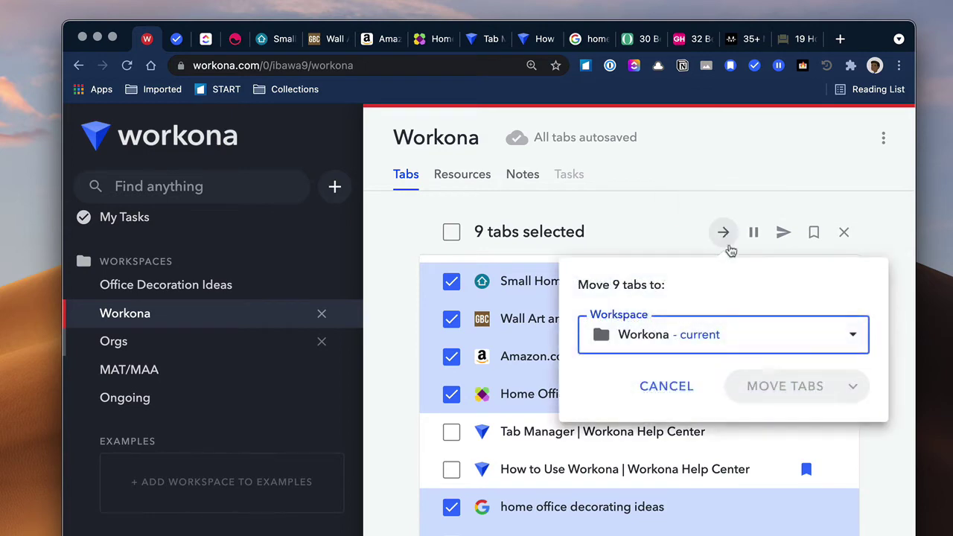
click(832, 328)
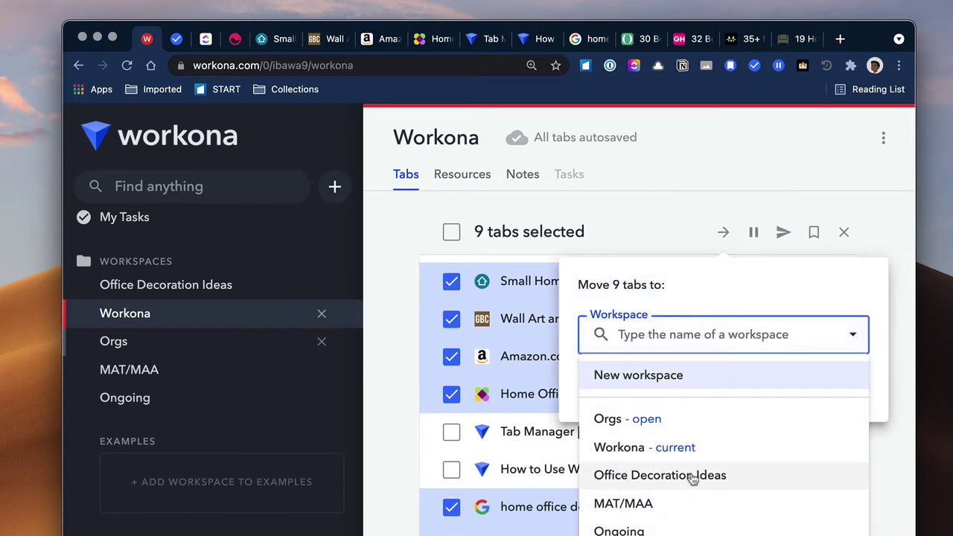
click(693, 479)
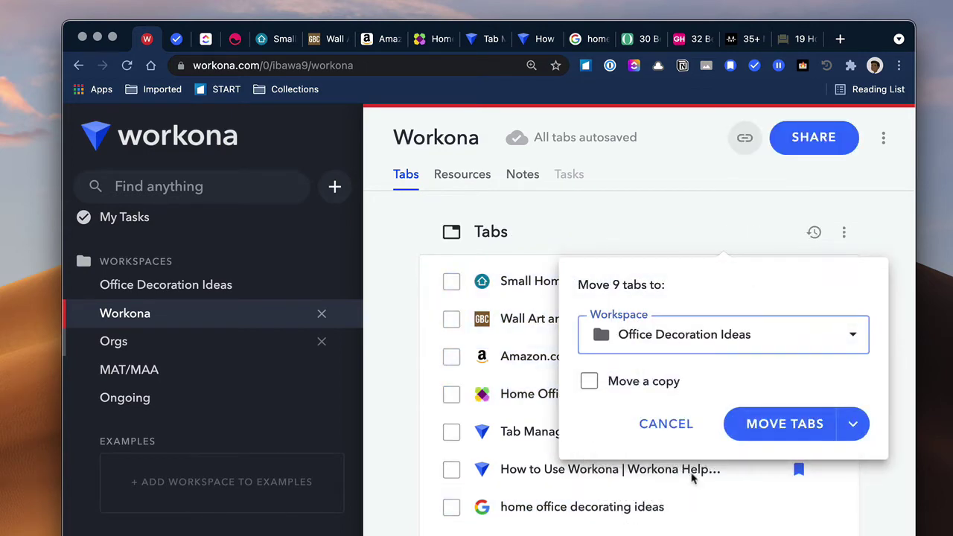
click(788, 430)
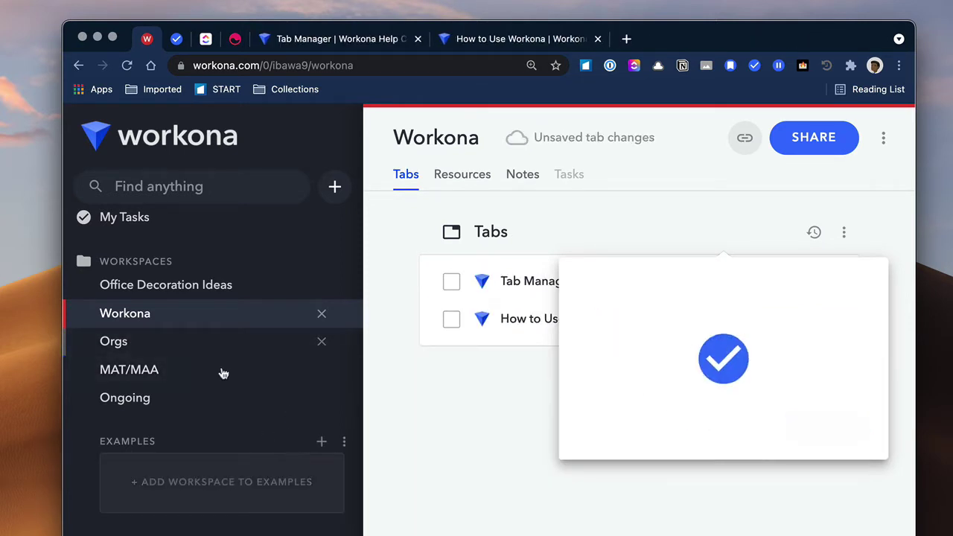
Step: Save all nine tabs of the Office Decoration Ideas workspace to its Resources section and clear the selection
click(159, 288)
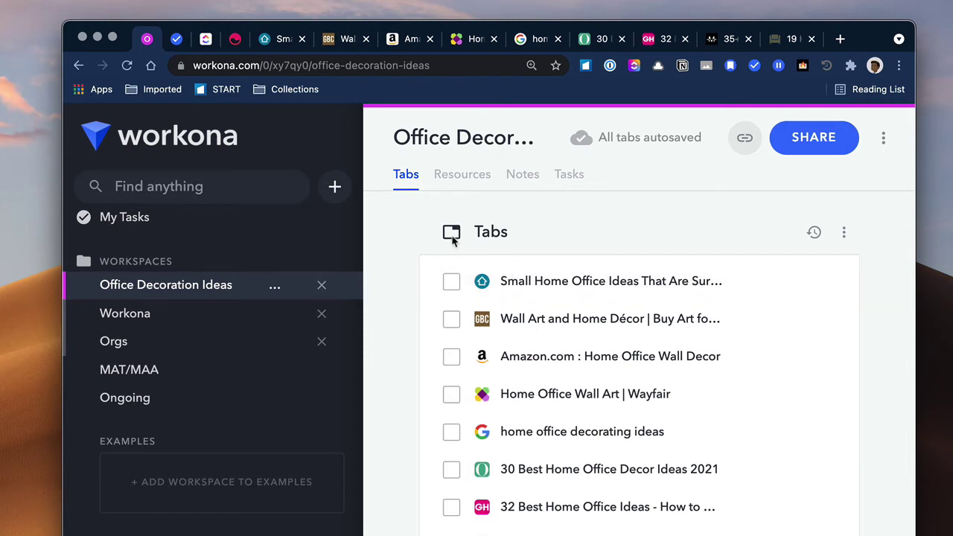
click(451, 283)
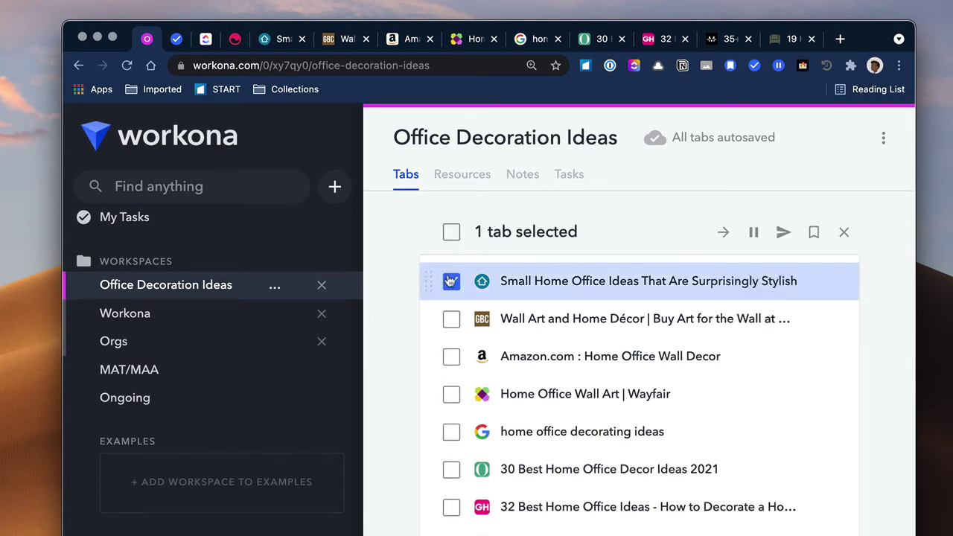
click(451, 233)
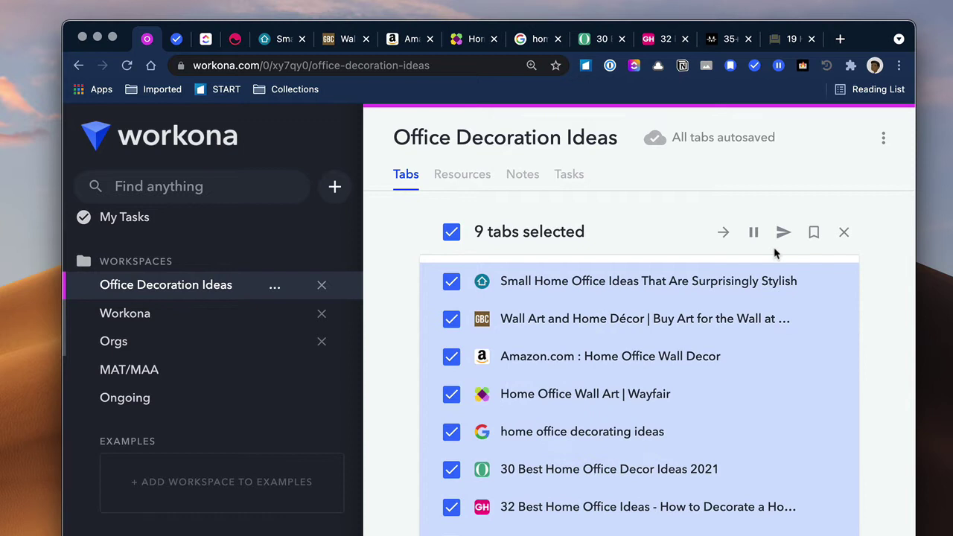
click(814, 233)
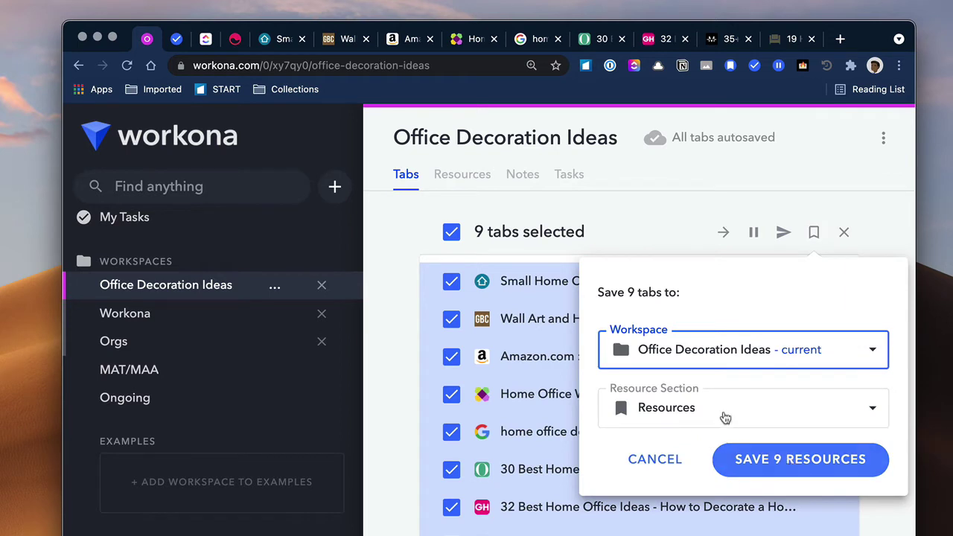
click(773, 456)
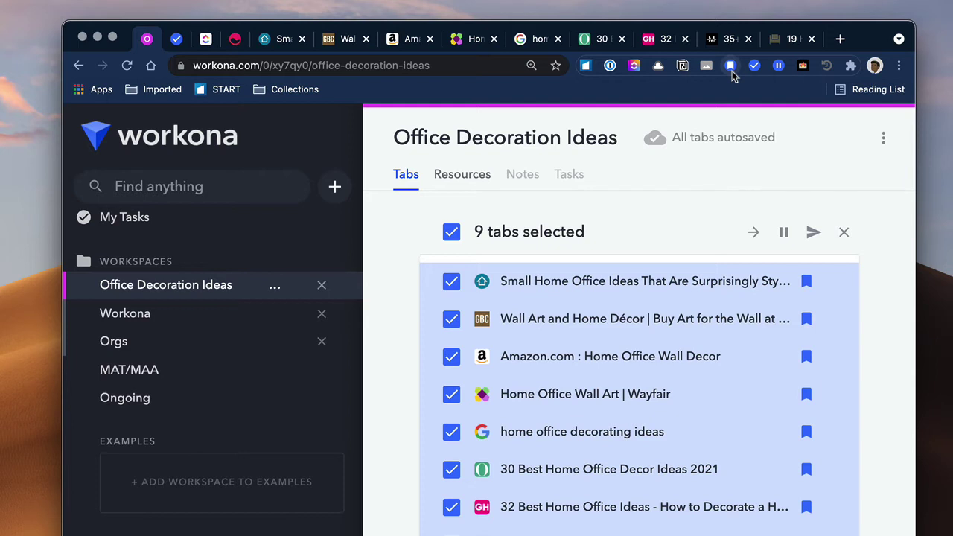
click(273, 292)
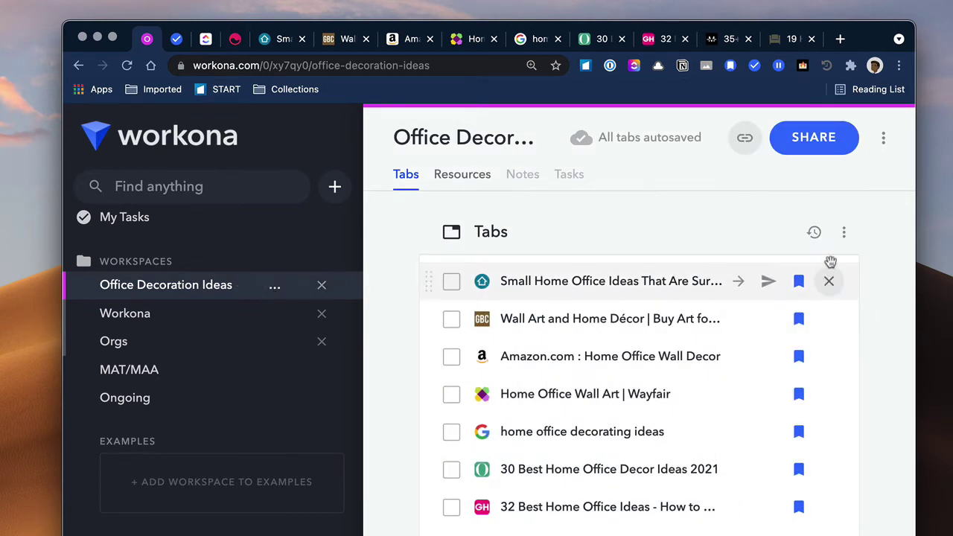
Step: Look at the Office Decoration Ideas workspace's resources and the bulk actions offered for its open tabs
click(463, 176)
click(397, 183)
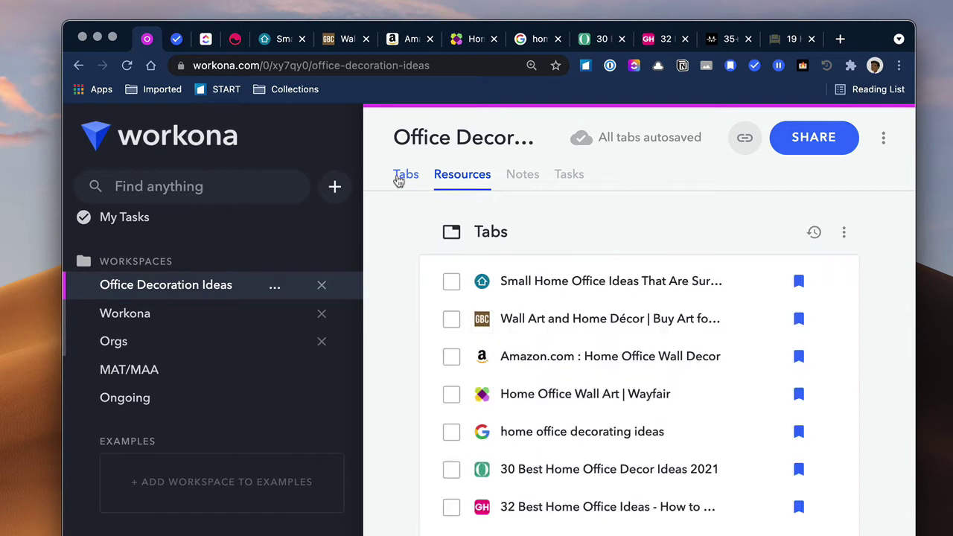
click(845, 235)
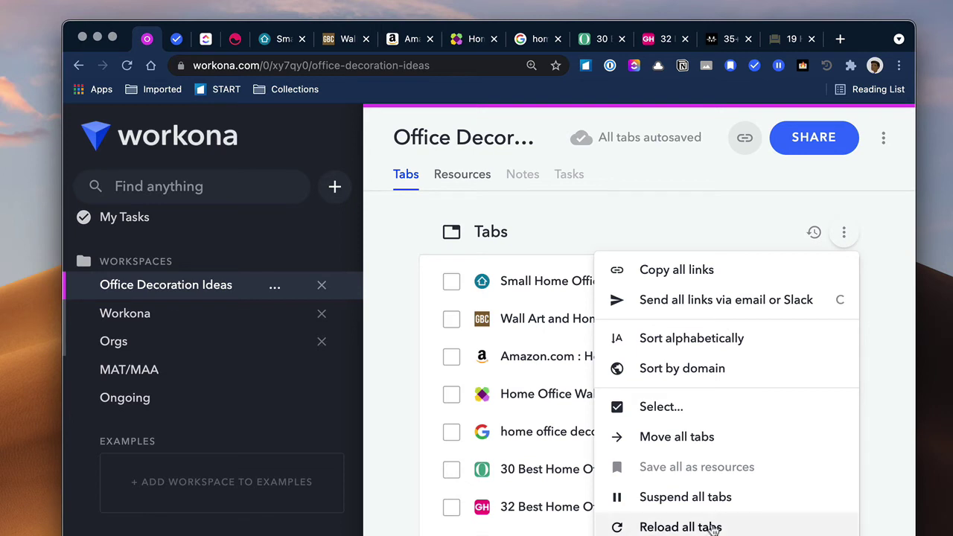
click(699, 195)
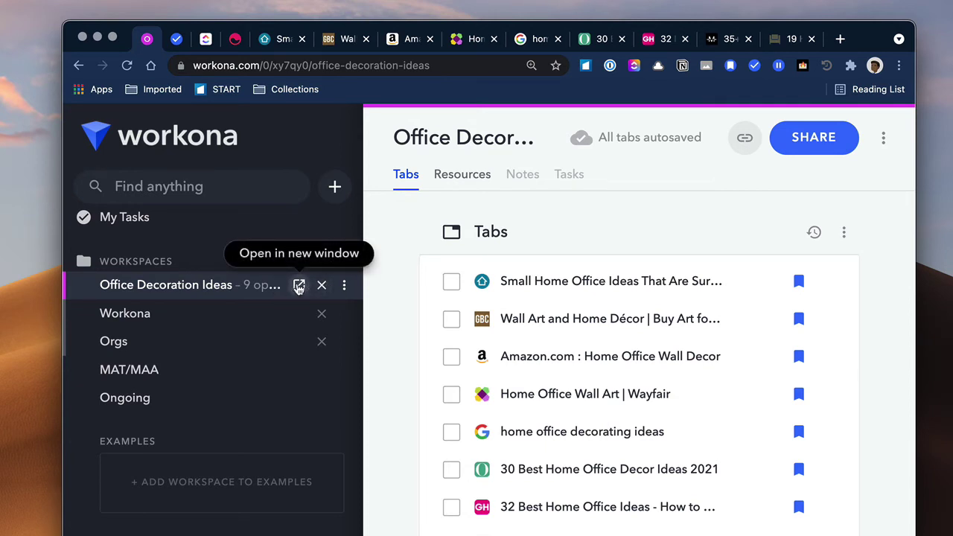
Step: Change the Office Decoration Ideas workspace color to Green
click(342, 290)
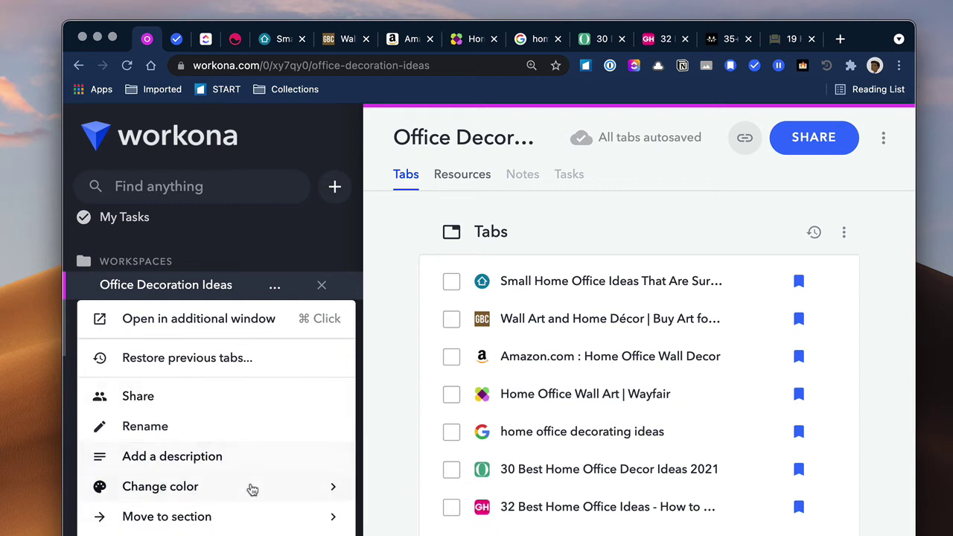
mouse_move(313, 489)
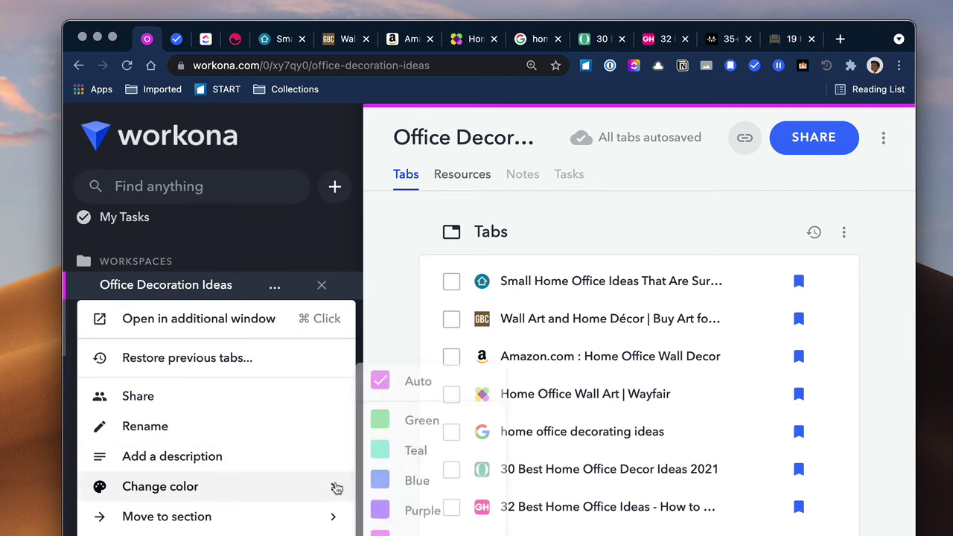
click(381, 430)
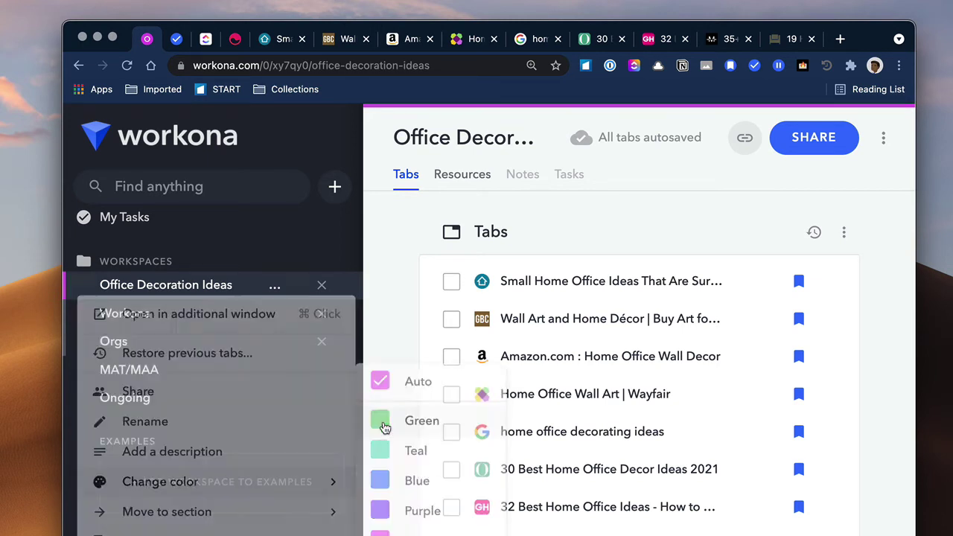
Step: Look at the Office Decoration Ideas workspace's options, including the choices for moving it to a section, and dismiss them
click(345, 285)
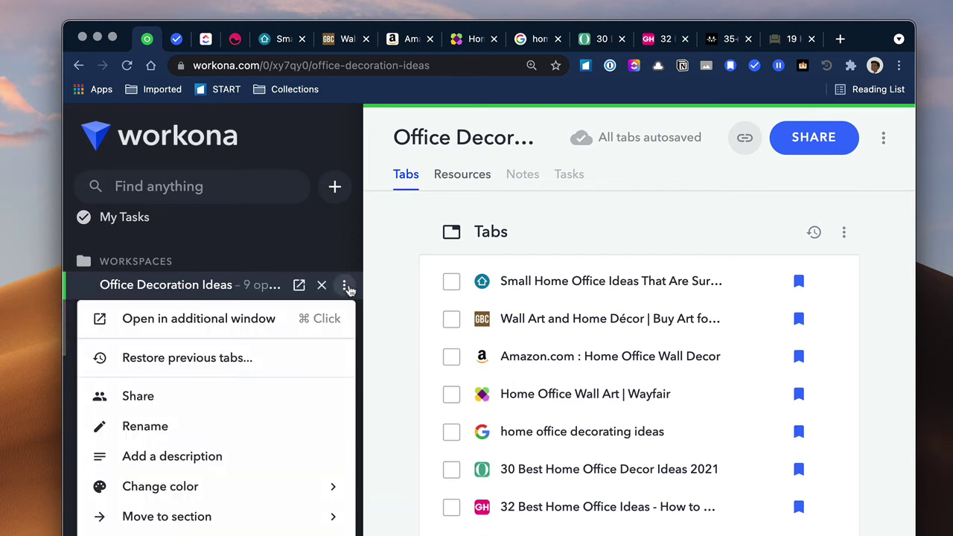
mouse_move(274, 495)
mouse_move(253, 523)
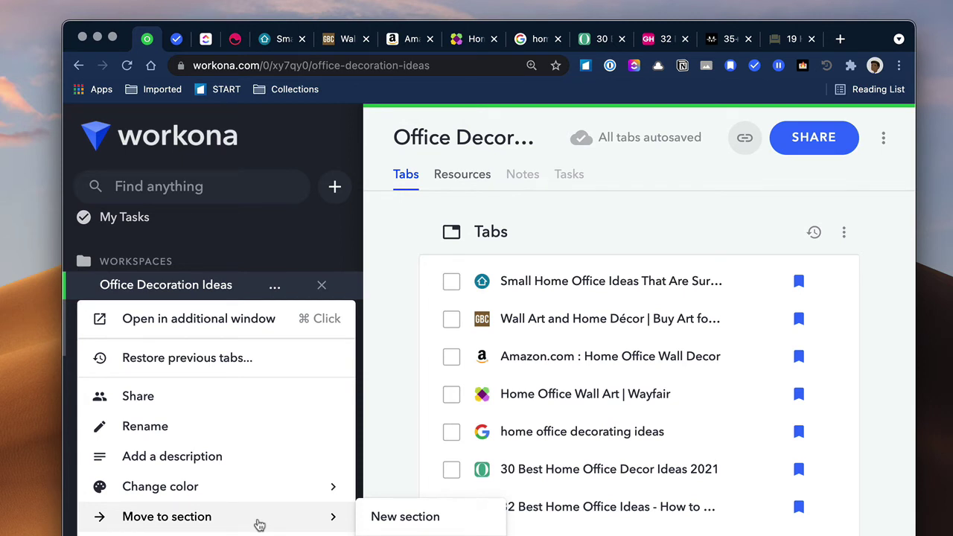
click(700, 177)
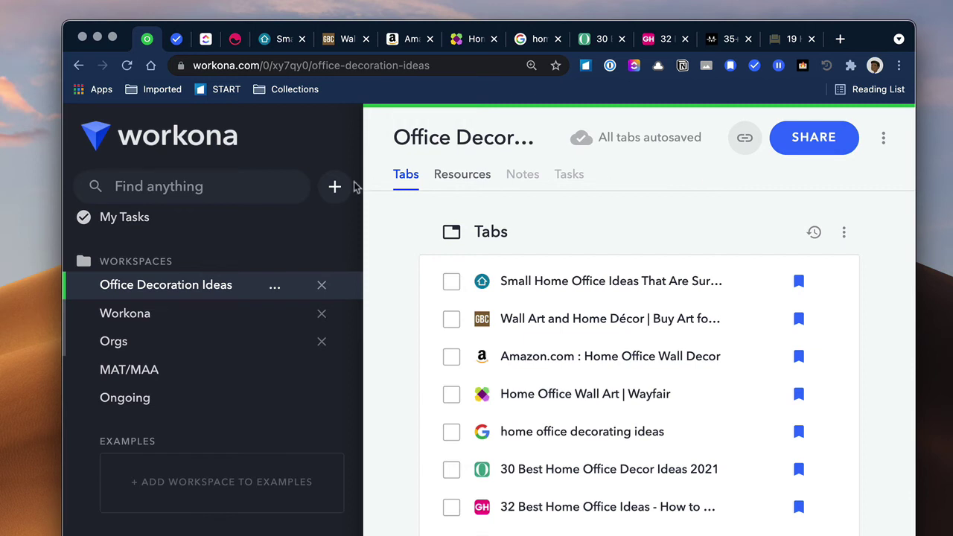
Step: Look over the incomplete tasks in My Tasks and return to the Office Decoration Ideas workspace
click(163, 217)
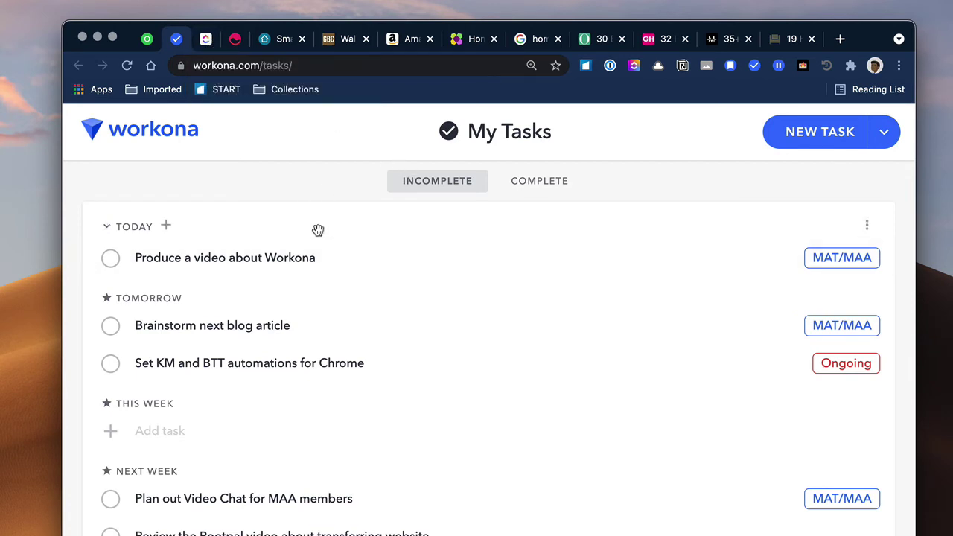
scroll(318, 230, down, 2)
scroll(318, 230, up, 2)
click(157, 46)
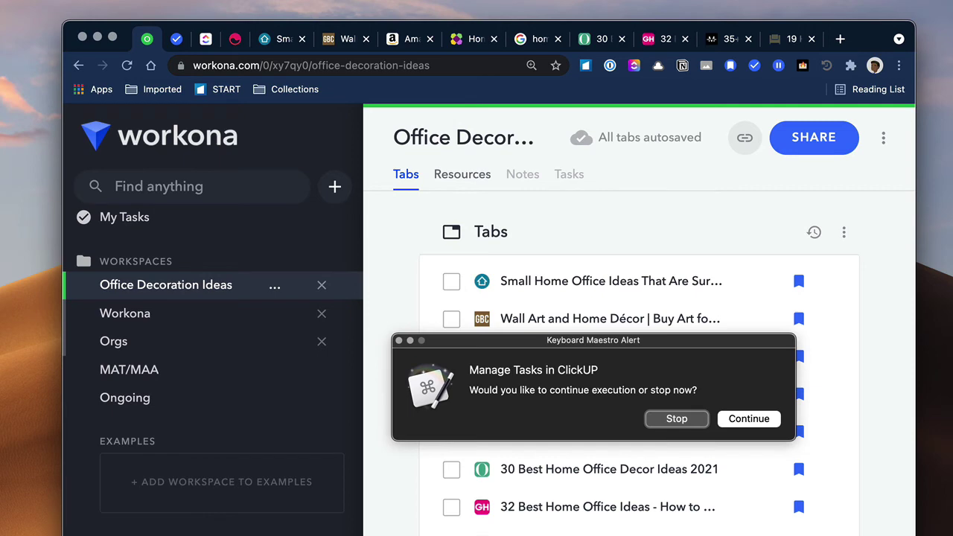
Step: Stop the Manage Tasks in ClickUP macro and review Workona's tab management and browser extensions settings
click(677, 419)
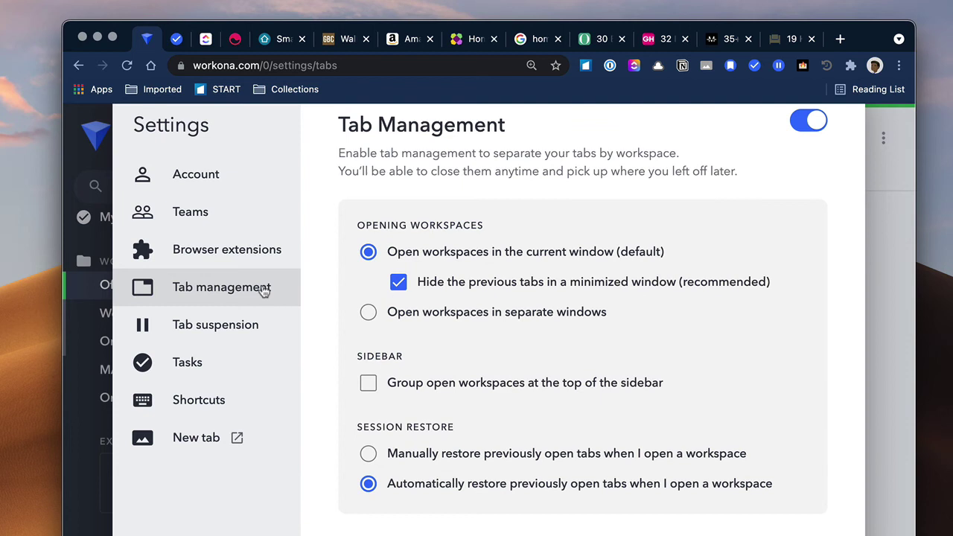
click(269, 260)
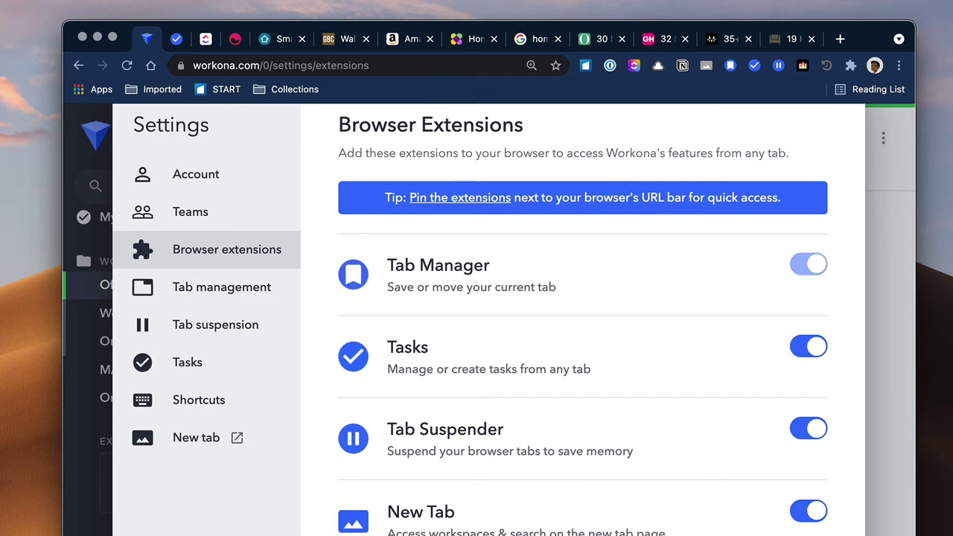
key(Escape)
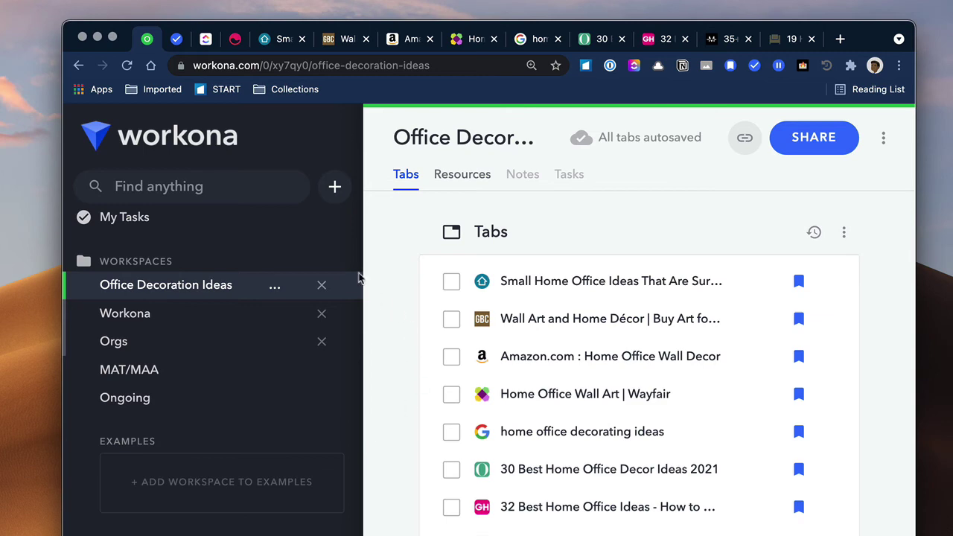
Step: Review the incomplete tasks in My Tasks, from the Today group down to the Orgs workspace's BPSB tasks
click(182, 39)
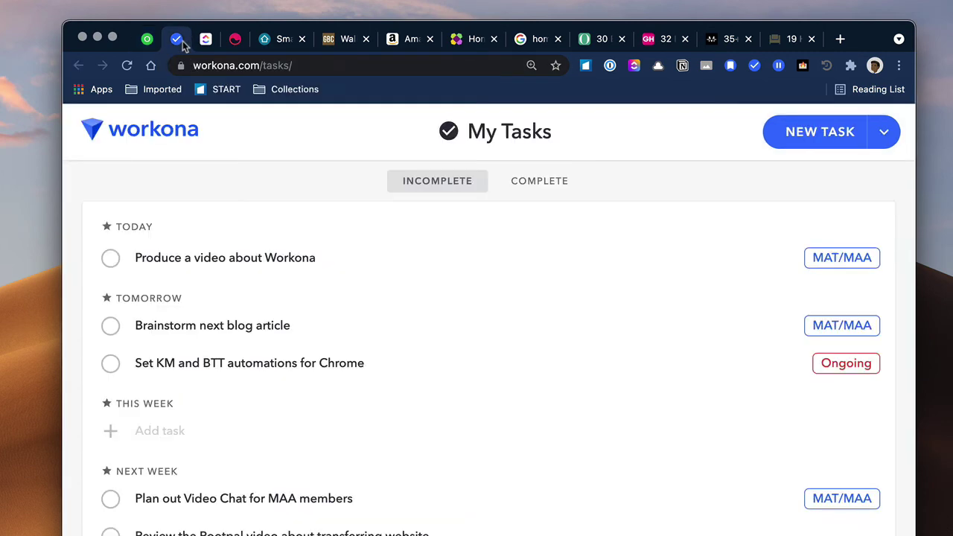
scroll(419, 278, down, 5)
scroll(357, 350, down, 7)
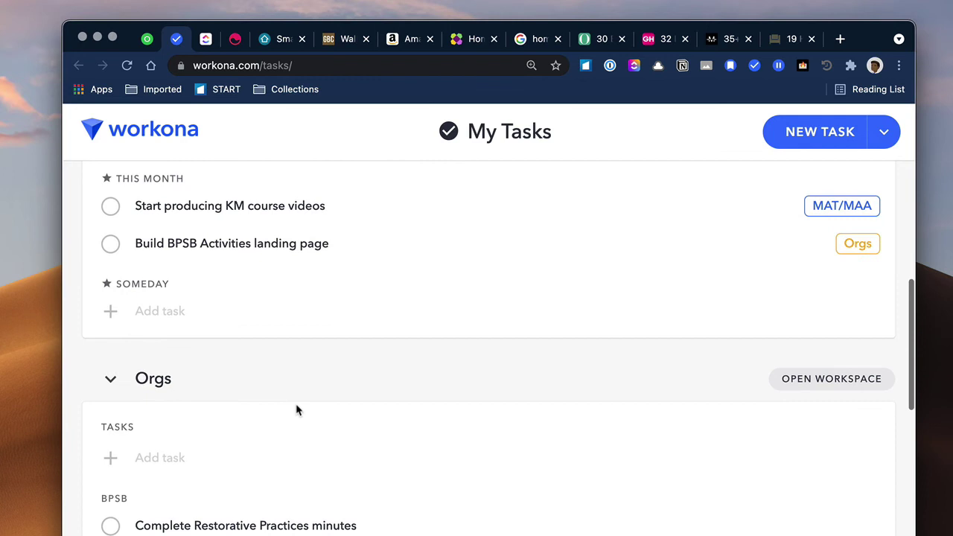
scroll(398, 464, down, 3)
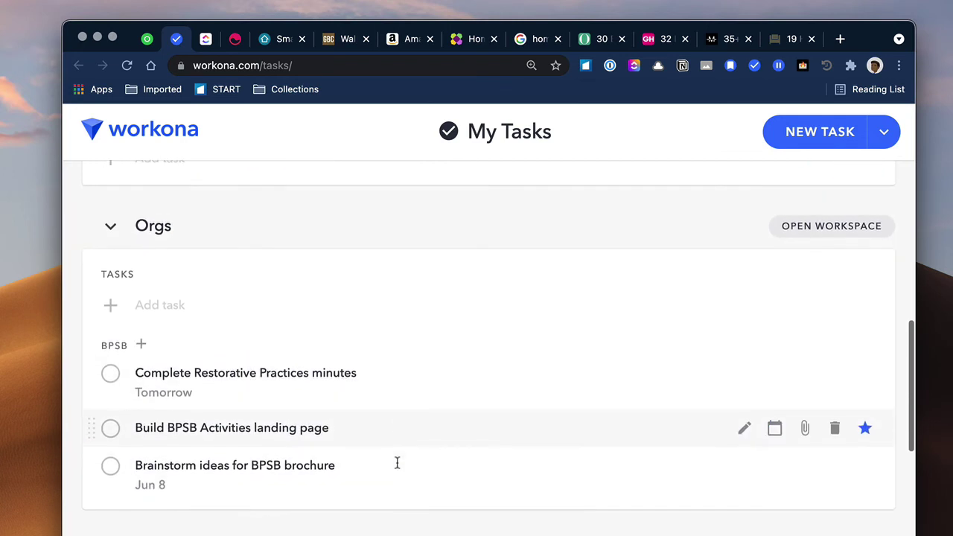
scroll(397, 410, up, 20)
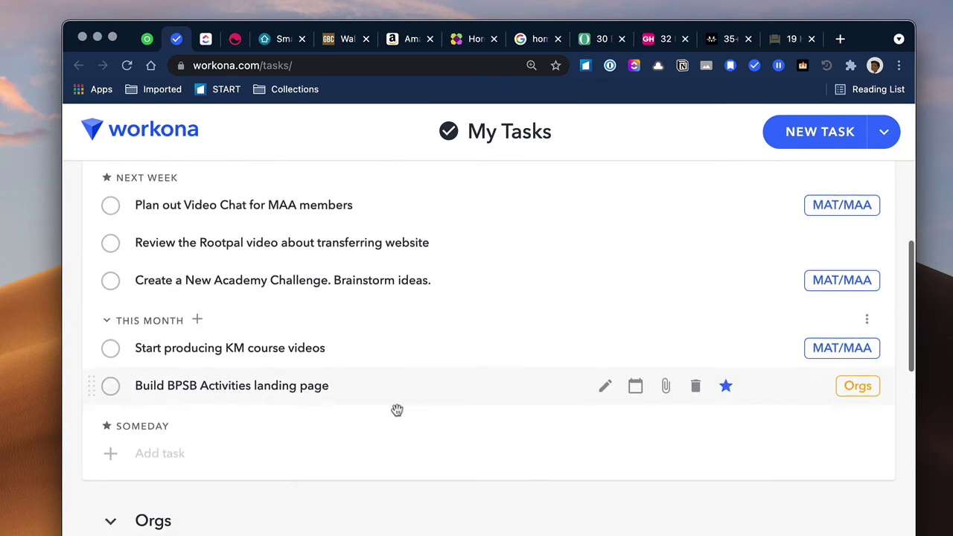
scroll(397, 410, up, 1)
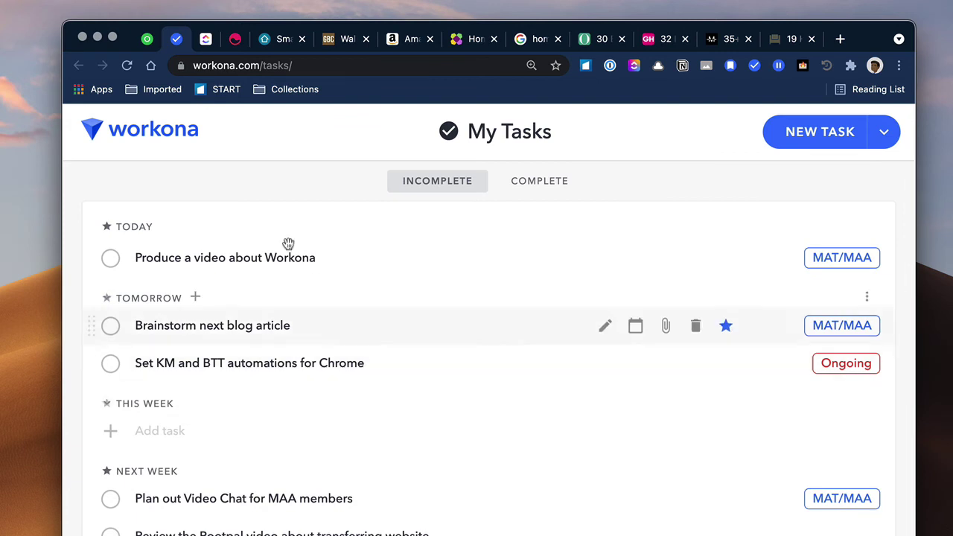
Step: Return to the Office Decoration Ideas workspace and view its Notes and Tasks sections
click(147, 41)
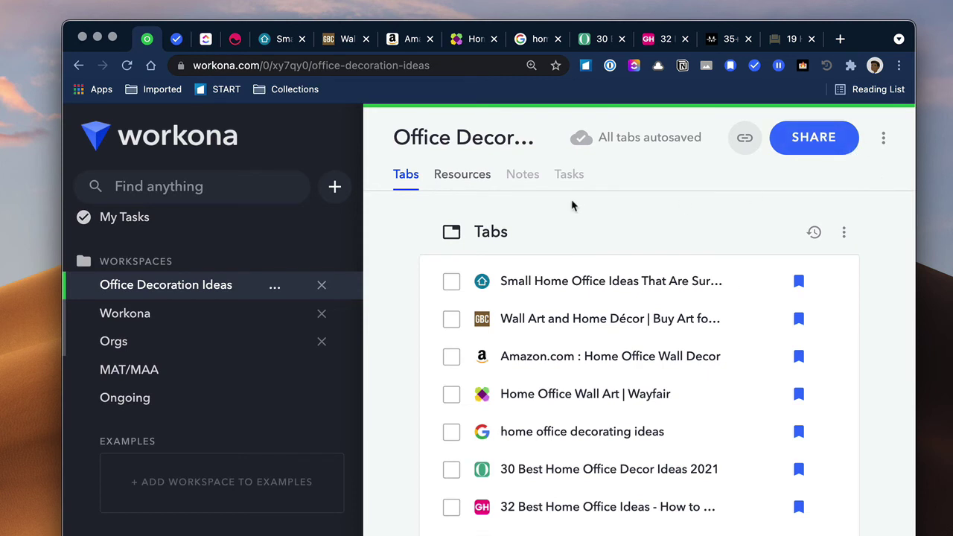
click(523, 175)
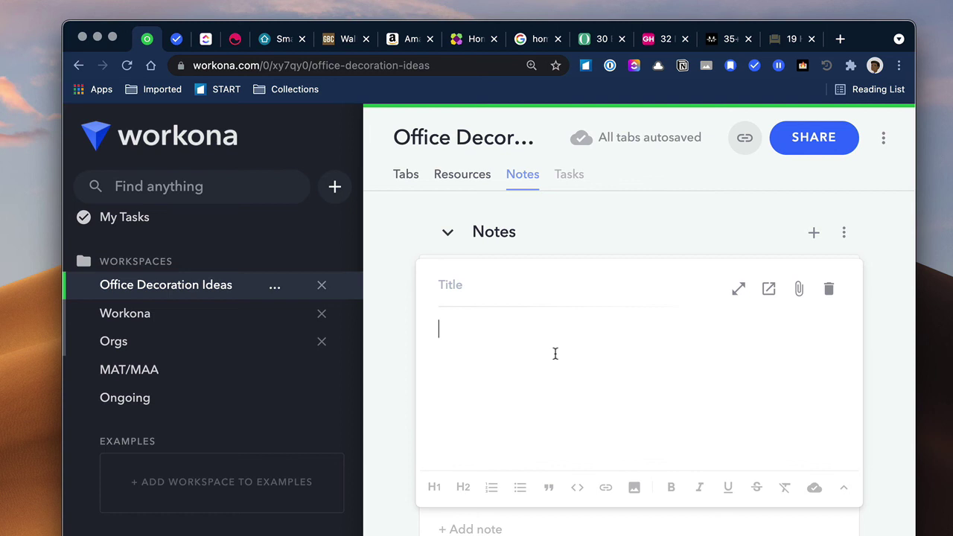
click(570, 176)
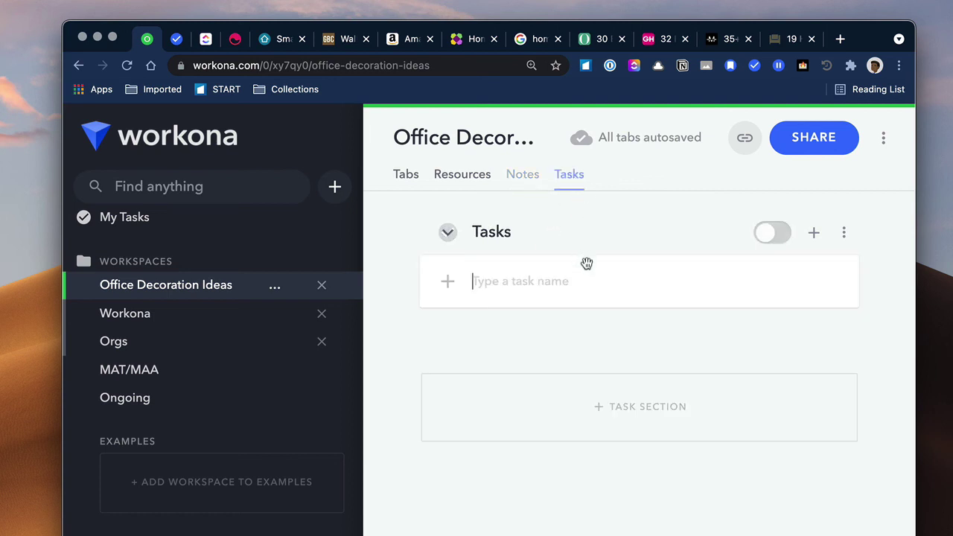